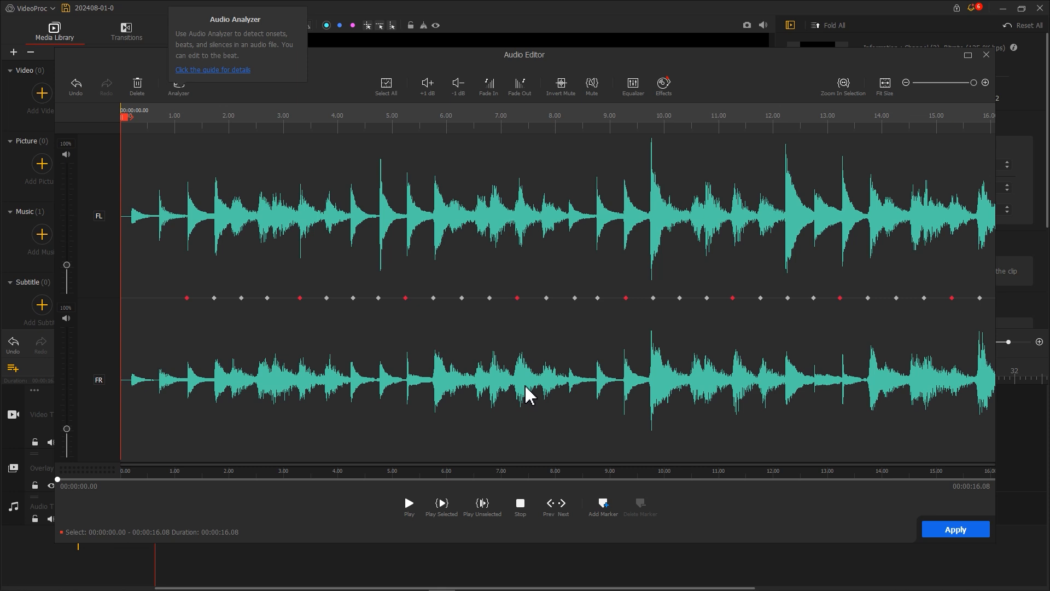
Add a marker on each beat of the music in the Audio Editor and apply the changes.
key(ctrl+z)
click(526, 394)
drag(127, 118, 875, 148)
key(m)
key(m)
key(m)
key(m)
key(m)
key(m)
key(m)
key(m)
key(m)
key(m)
key(m)
key(m)
key(m)
key(m)
key(m)
key(m)
click(959, 536)
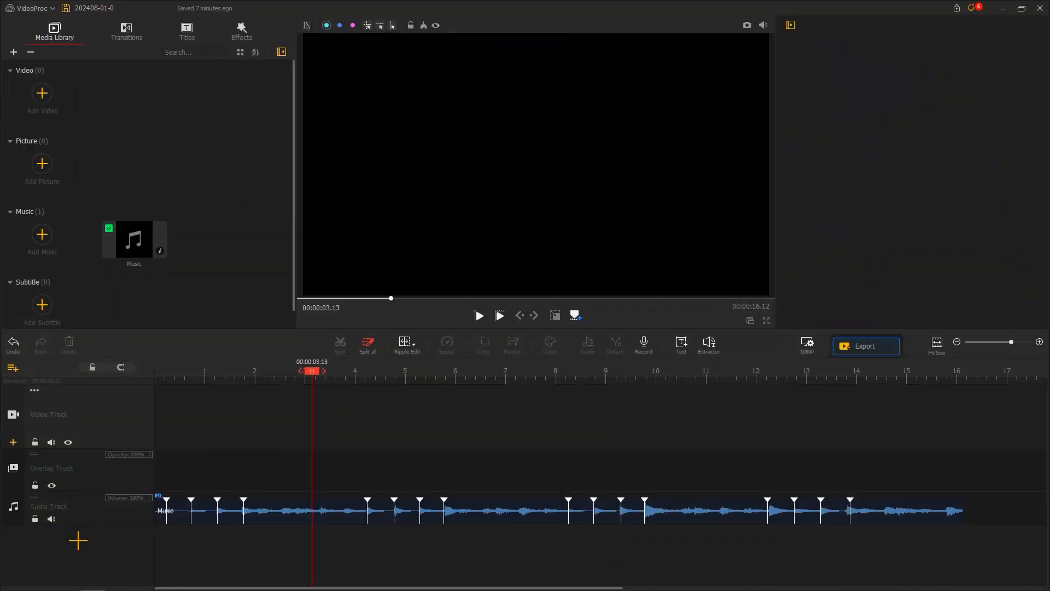
Import the cow video into the media library and add it to the video track.
drag(1049, 186, 193, 179)
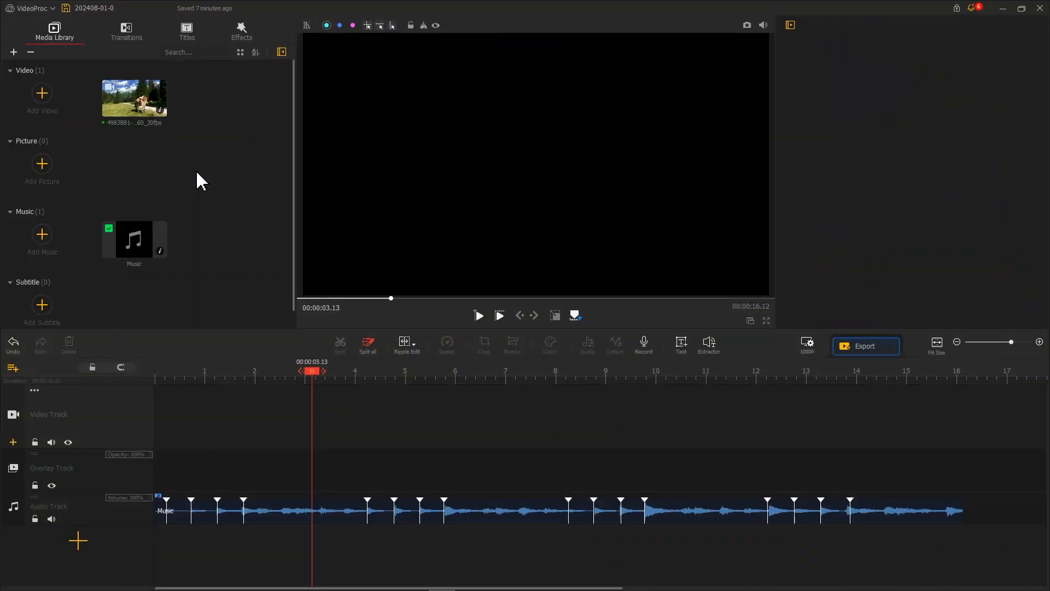
drag(143, 111, 189, 413)
Move the playhead to 00:00:04.70 and capture a snapshot of that frame.
drag(169, 376, 395, 375)
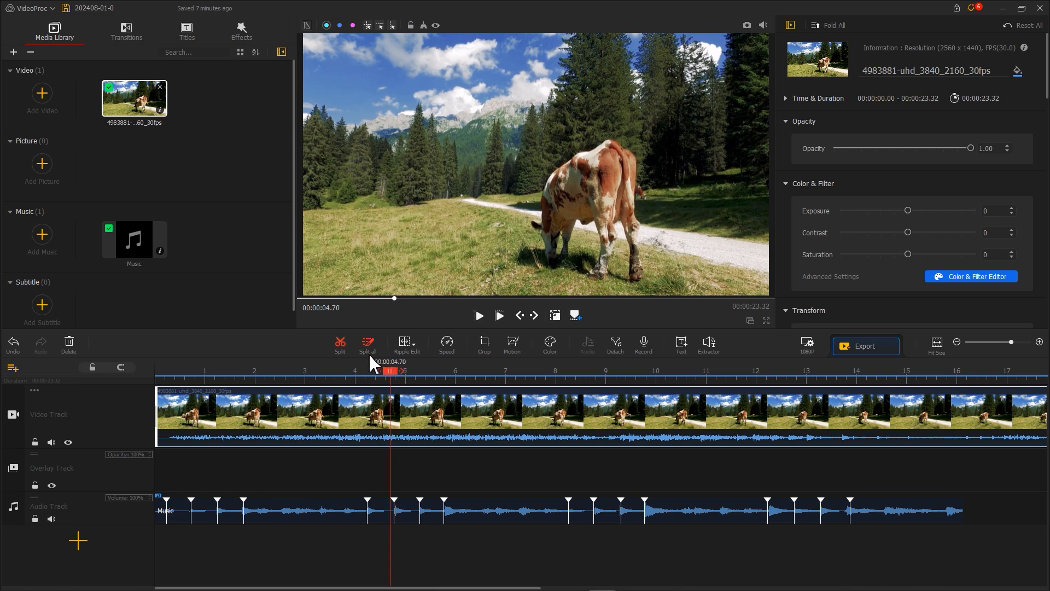
click(342, 345)
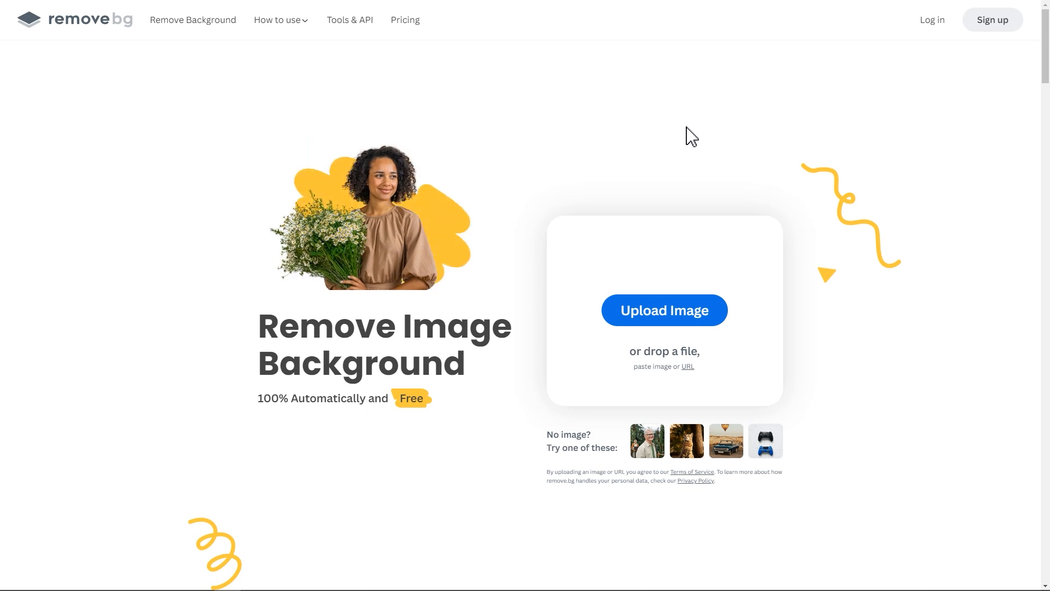
Switch to the file explorer and drop the snapshot image onto remove.bg to cut out its background.
key(alt+Tab)
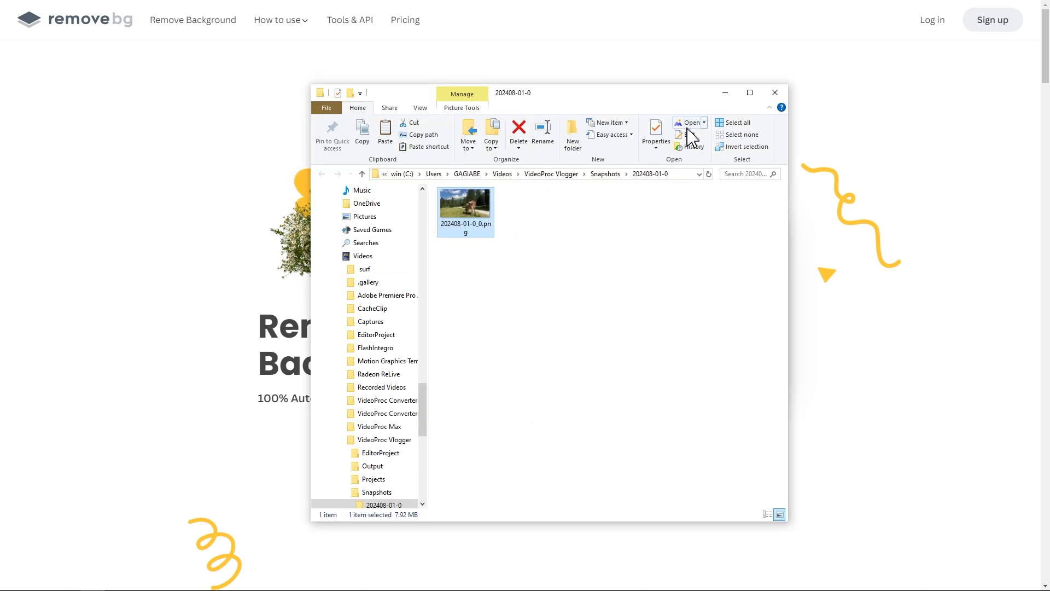
drag(456, 199, 893, 249)
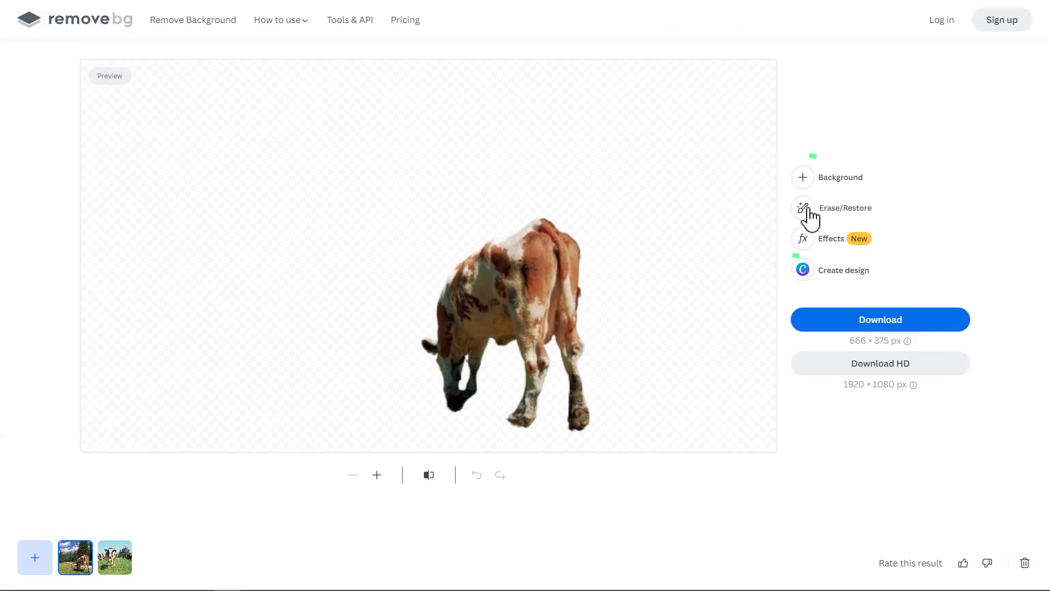
Restore the grass and road around the cow with the Restore magic brush and finish editing.
click(808, 209)
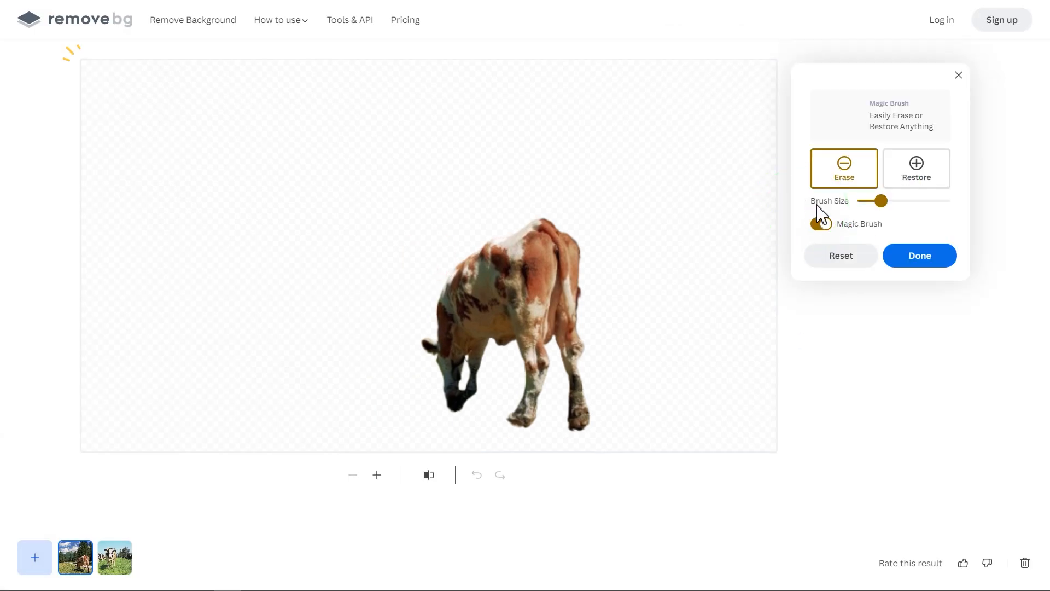
click(915, 183)
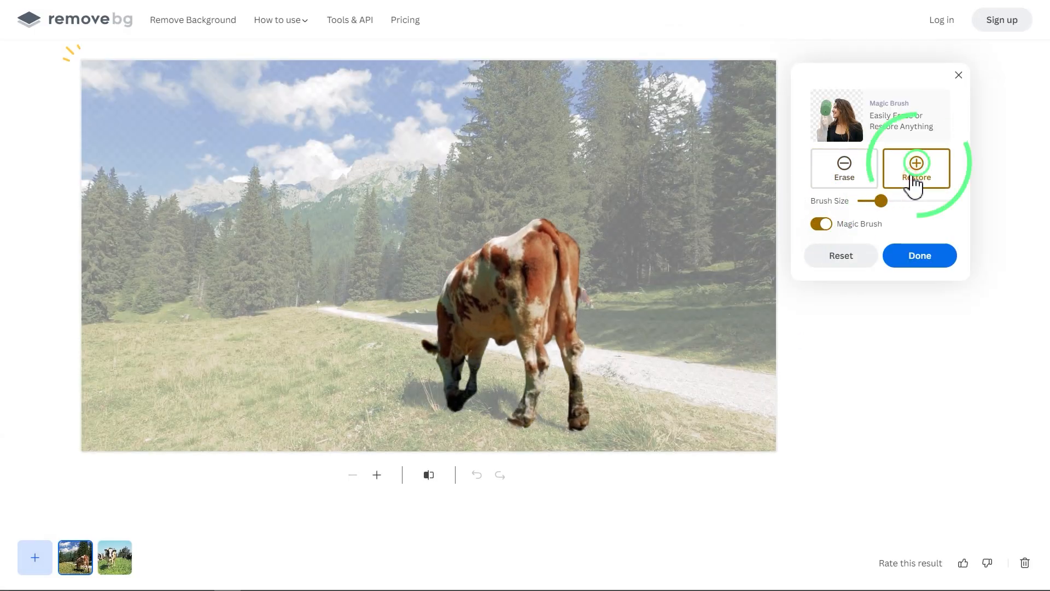
mouse_move(443, 324)
mouse_down()
mouse_move(113, 353)
mouse_move(85, 369)
mouse_move(112, 441)
mouse_move(196, 377)
mouse_move(247, 382)
mouse_move(393, 359)
mouse_move(423, 399)
mouse_move(486, 417)
mouse_move(561, 321)
mouse_move(429, 324)
mouse_move(760, 309)
mouse_move(655, 379)
mouse_move(442, 457)
mouse_up()
mouse_move(748, 346)
mouse_down()
mouse_move(769, 427)
mouse_move(255, 440)
mouse_up()
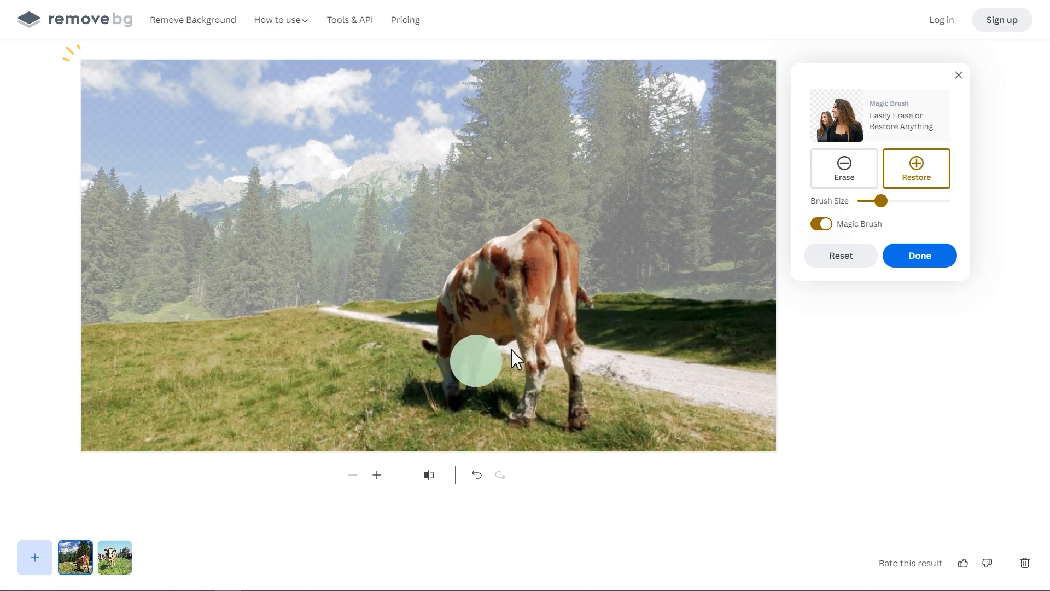
click(919, 256)
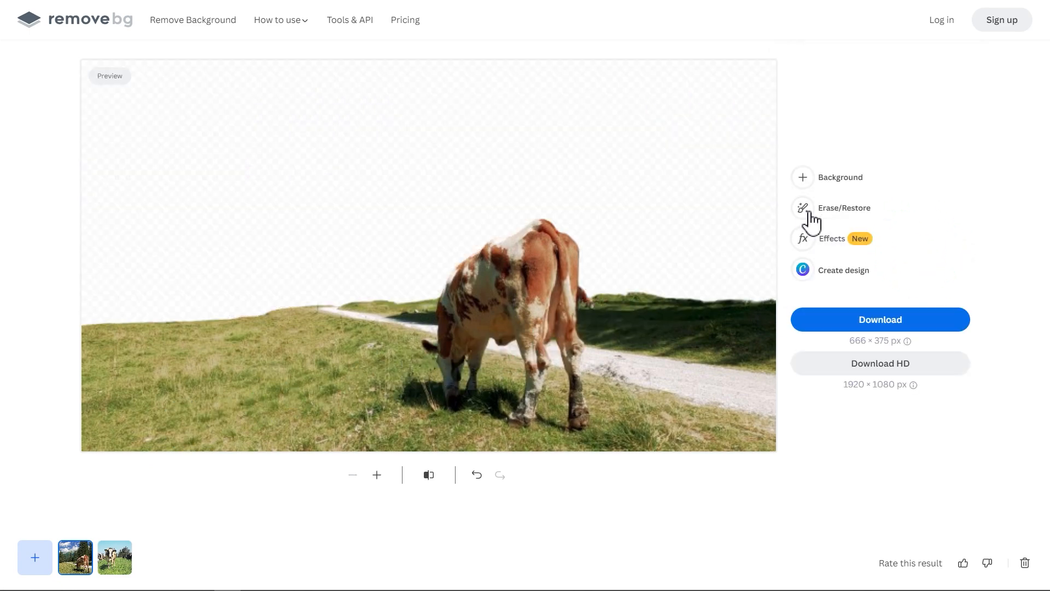
Reopen Erase/Restore and refine the cutout with further brush strokes.
click(812, 219)
mouse_move(464, 229)
mouse_down()
mouse_move(540, 87)
mouse_move(527, 250)
mouse_move(603, 95)
mouse_move(634, 107)
mouse_move(655, 171)
mouse_move(747, 162)
mouse_move(751, 281)
mouse_move(671, 233)
mouse_move(623, 239)
mouse_move(762, 298)
mouse_move(390, 266)
mouse_move(442, 202)
mouse_move(284, 237)
mouse_move(247, 267)
mouse_move(117, 235)
mouse_up()
drag(116, 312, 251, 310)
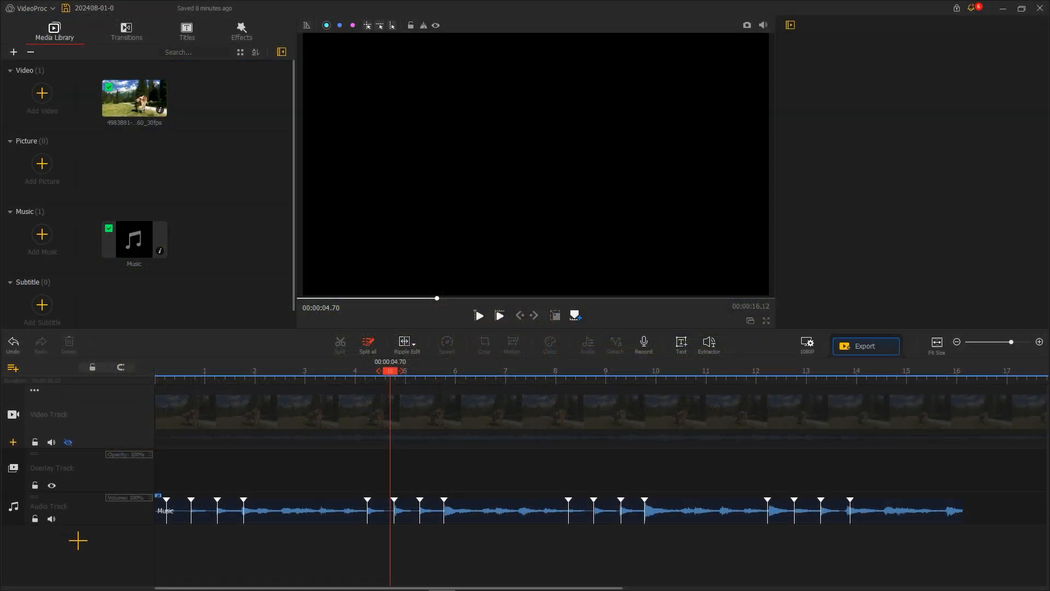
Import the three cutout images and place 2.1, 2.2 and 2.3 one after another on the overlay track.
drag(1045, 143, 208, 199)
double_click(145, 178)
drag(233, 117, 160, 470)
drag(137, 107, 426, 471)
drag(42, 105, 670, 469)
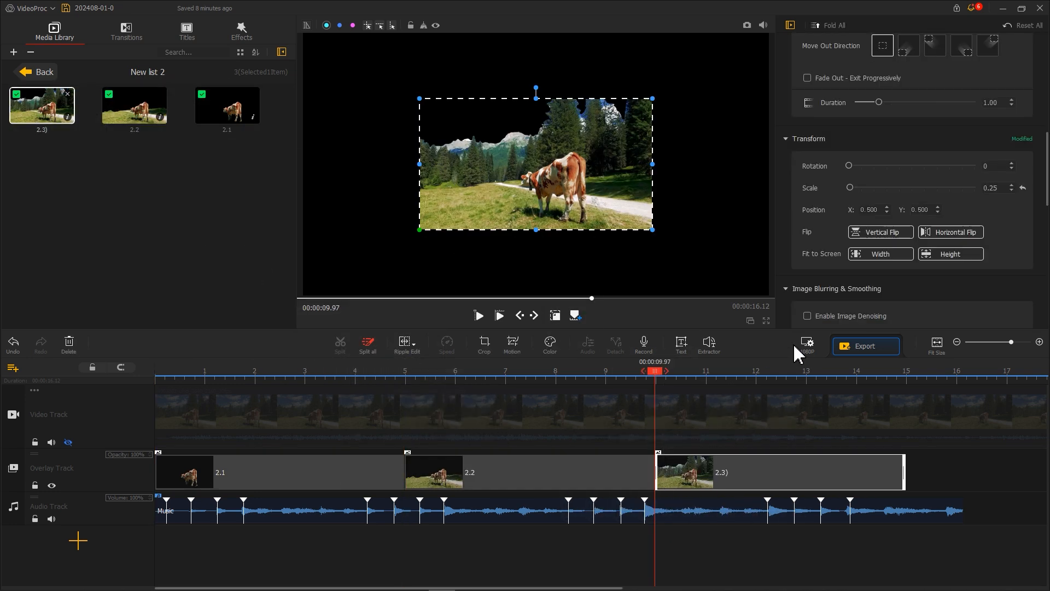
Fit each of the three overlay images to the screen width.
click(865, 256)
click(630, 470)
click(569, 372)
click(880, 254)
click(358, 471)
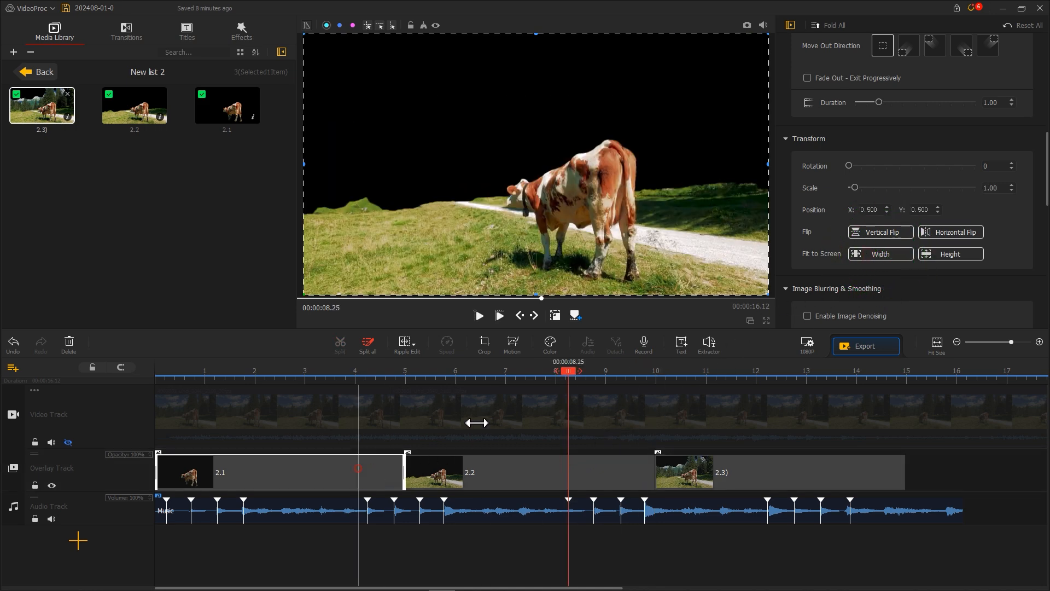
click(868, 257)
Shorten the three overlay images and pack them together at the start of the overlay track.
drag(160, 475, 230, 471)
drag(404, 472, 217, 475)
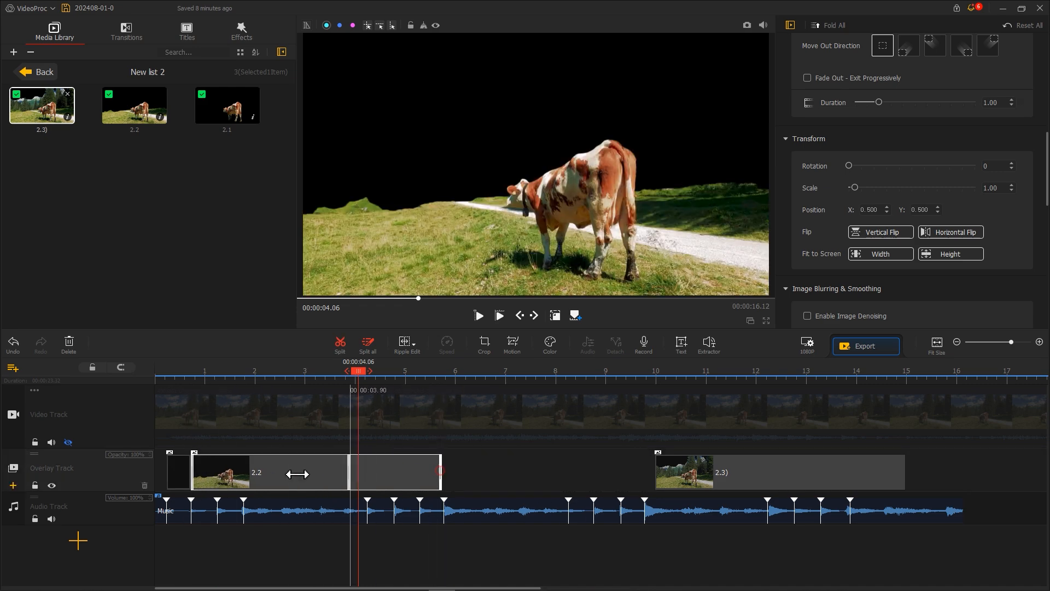
drag(297, 474, 217, 475)
drag(679, 477, 254, 465)
Move the cow video from the video track onto the overlay track right after the three images.
click(68, 442)
click(422, 419)
drag(423, 423, 269, 479)
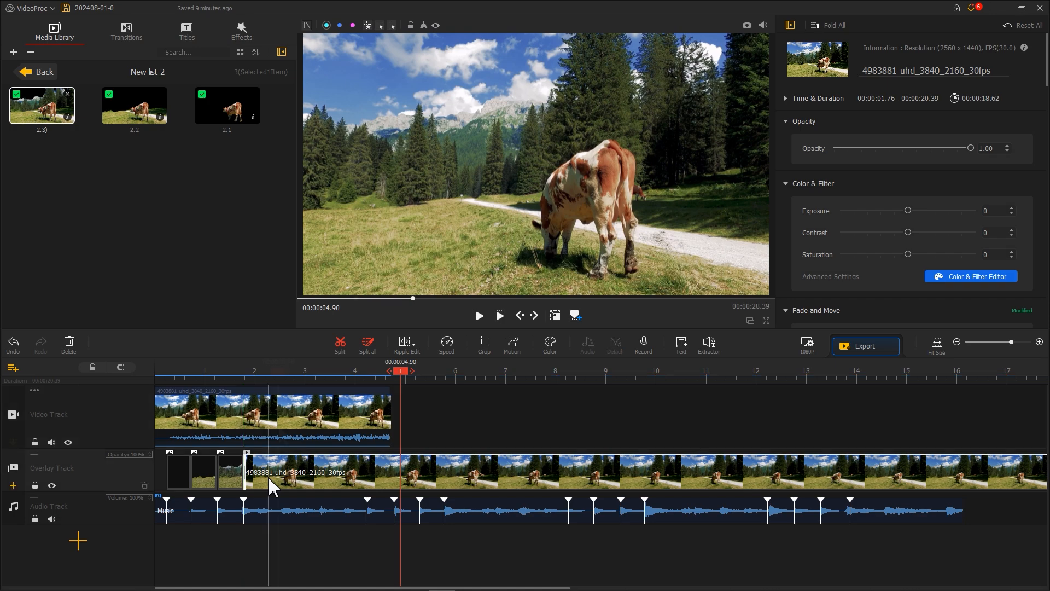
Add three more subtitle tracks to the timeline.
click(280, 434)
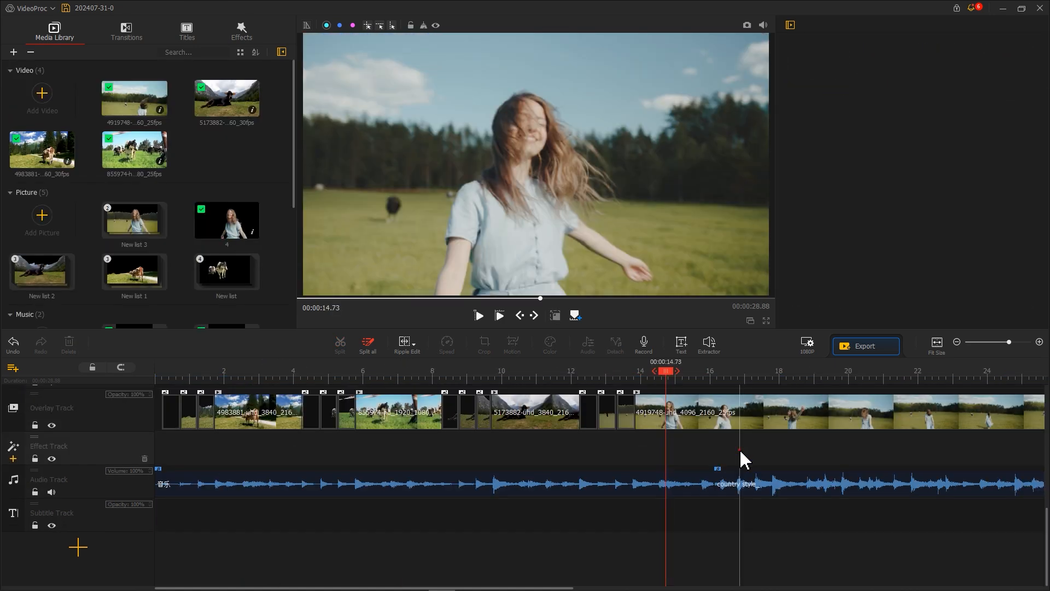
scroll(745, 459, right, 5)
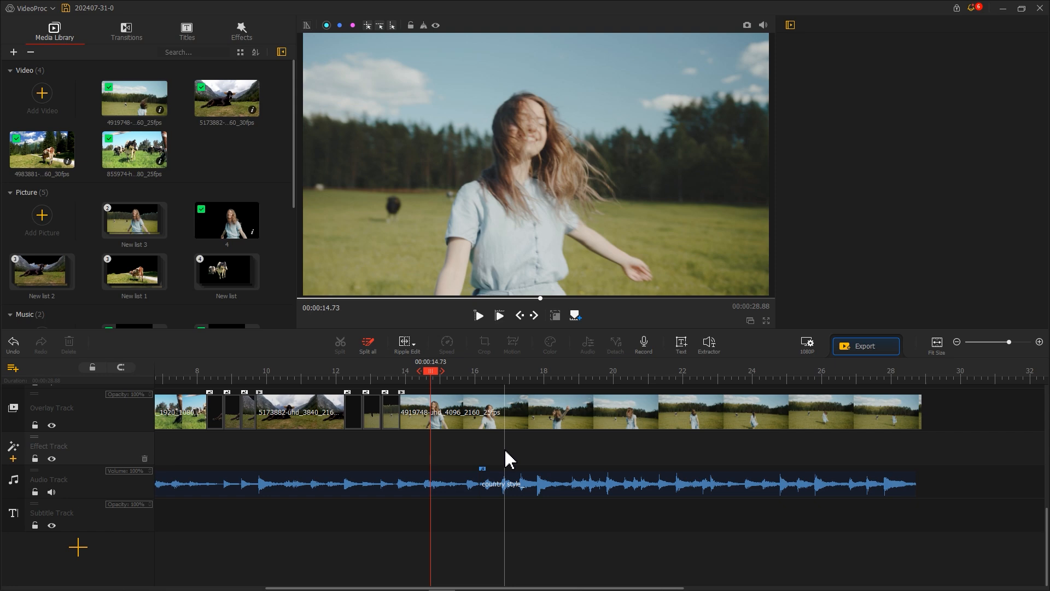
click(8, 532)
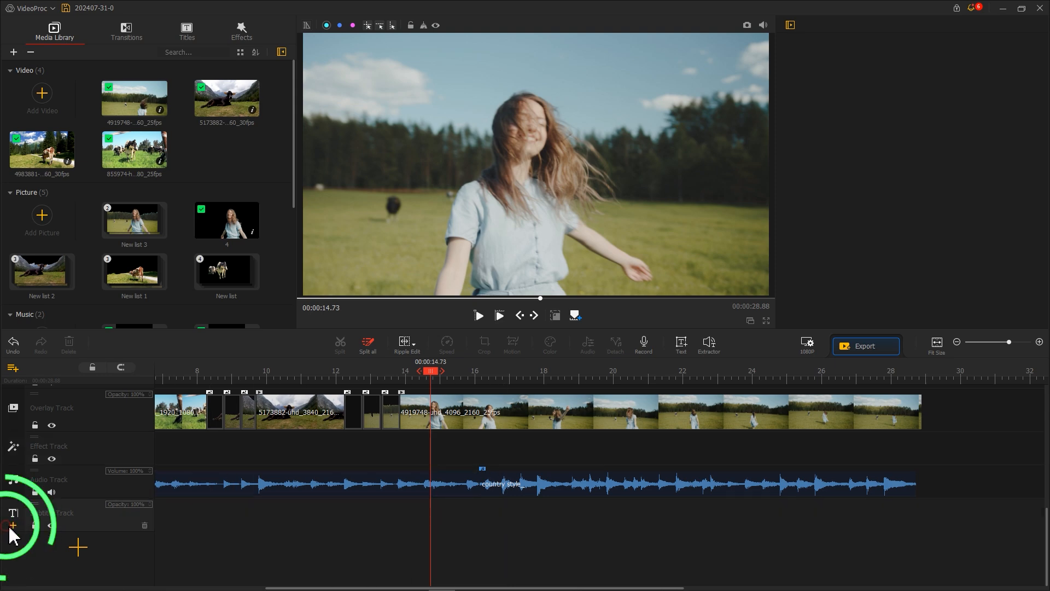
click(11, 527)
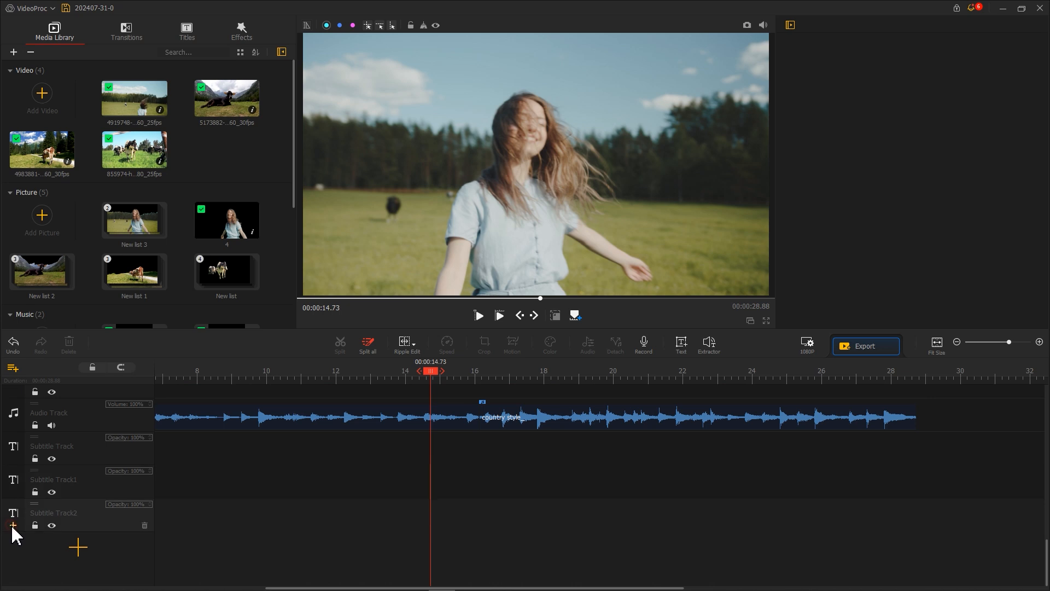
click(12, 526)
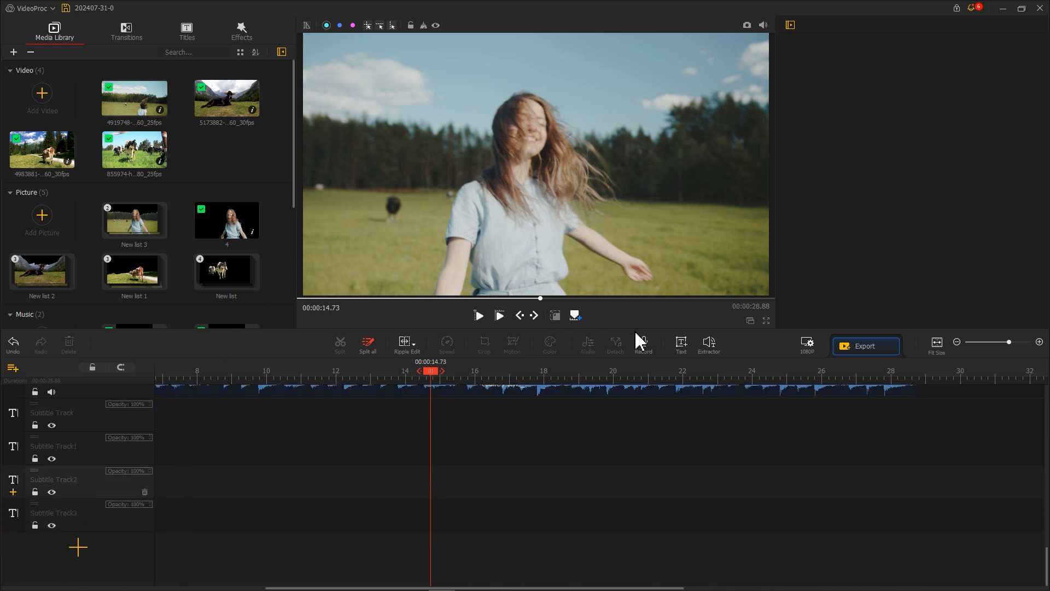
Add a text clip at the playhead and change its text to V.
click(682, 345)
drag(851, 177, 789, 180)
text(V)
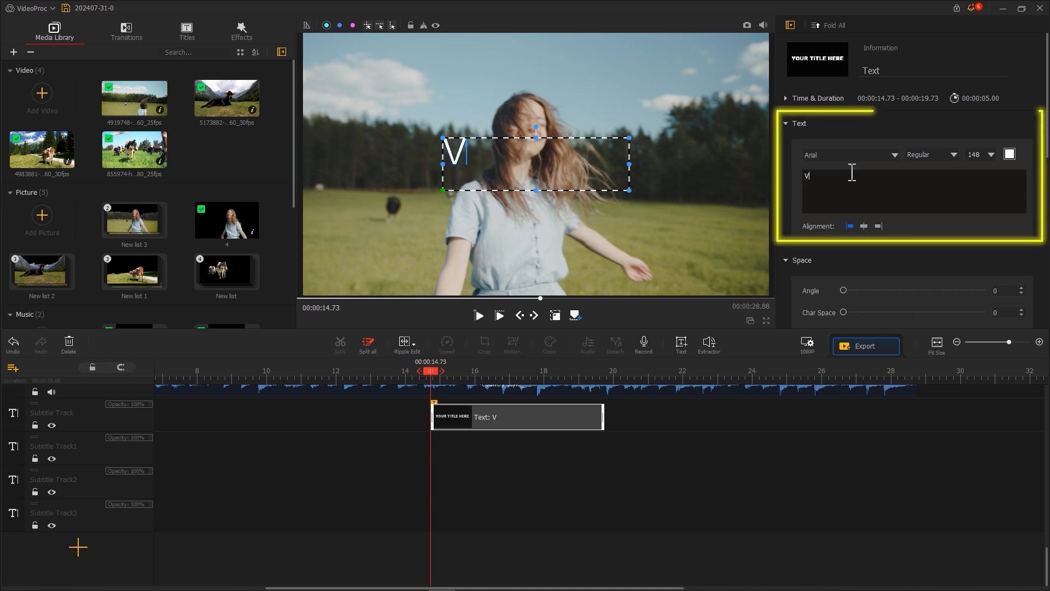
Set the text font to BD Cartoon Shout.
click(900, 162)
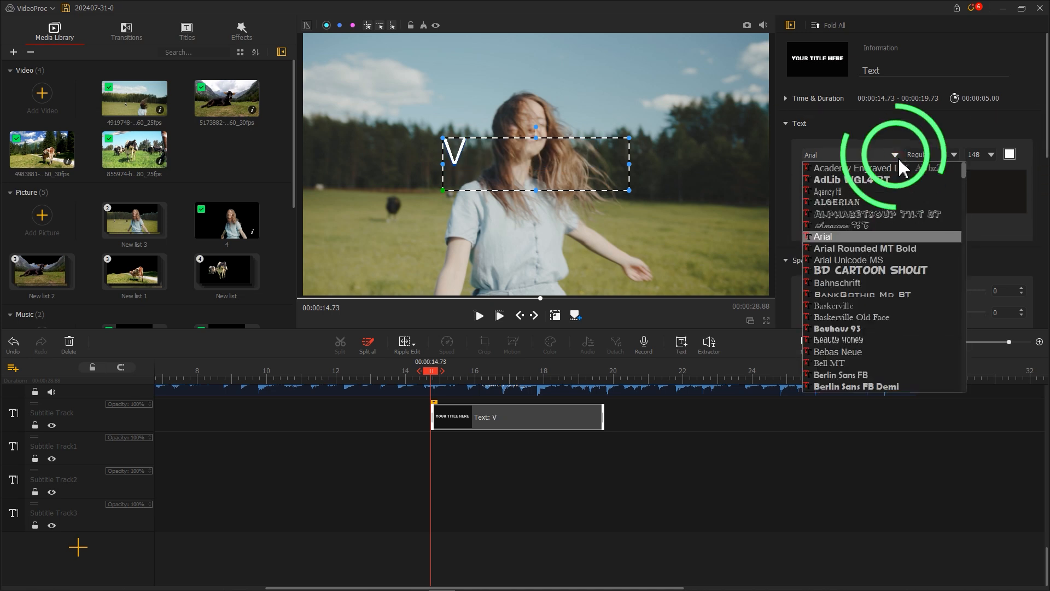
click(878, 271)
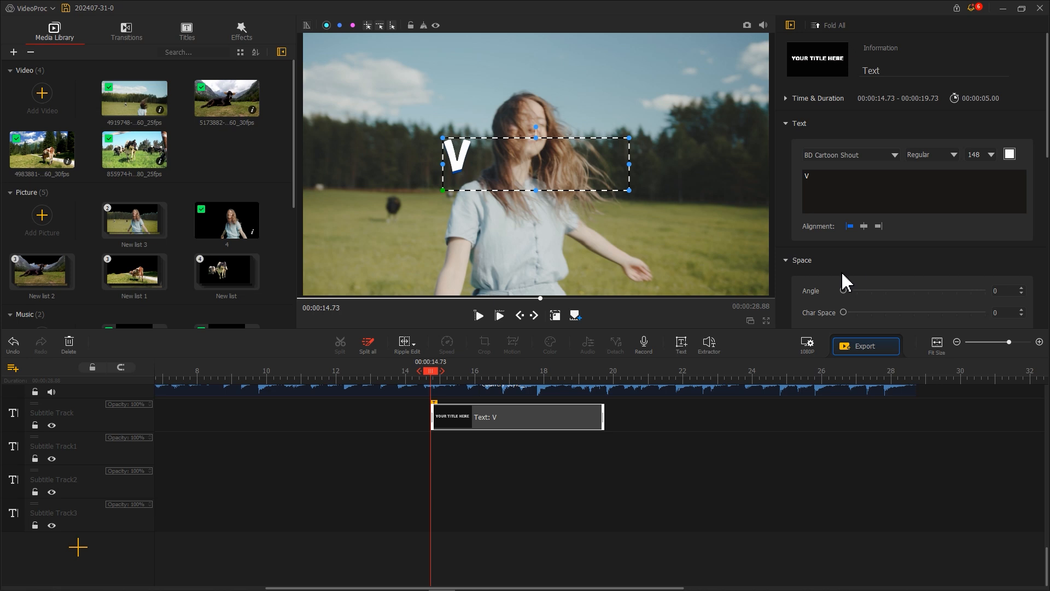
scroll(793, 293, down, 8)
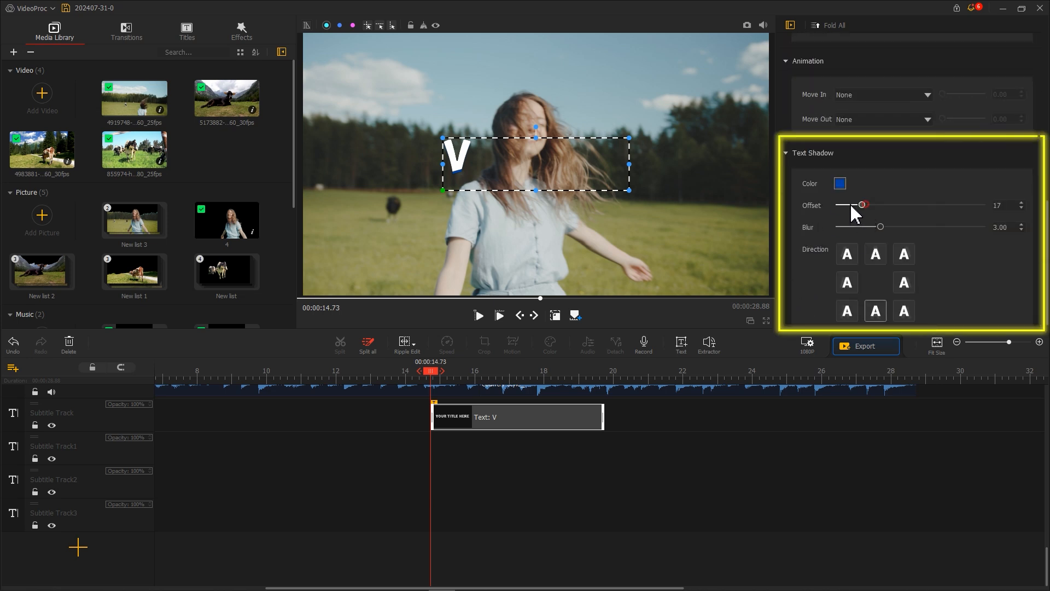
Enlarge, rotate and move the V letter into the upper-left area of the preview.
drag(628, 165, 661, 316)
drag(551, 228, 448, 178)
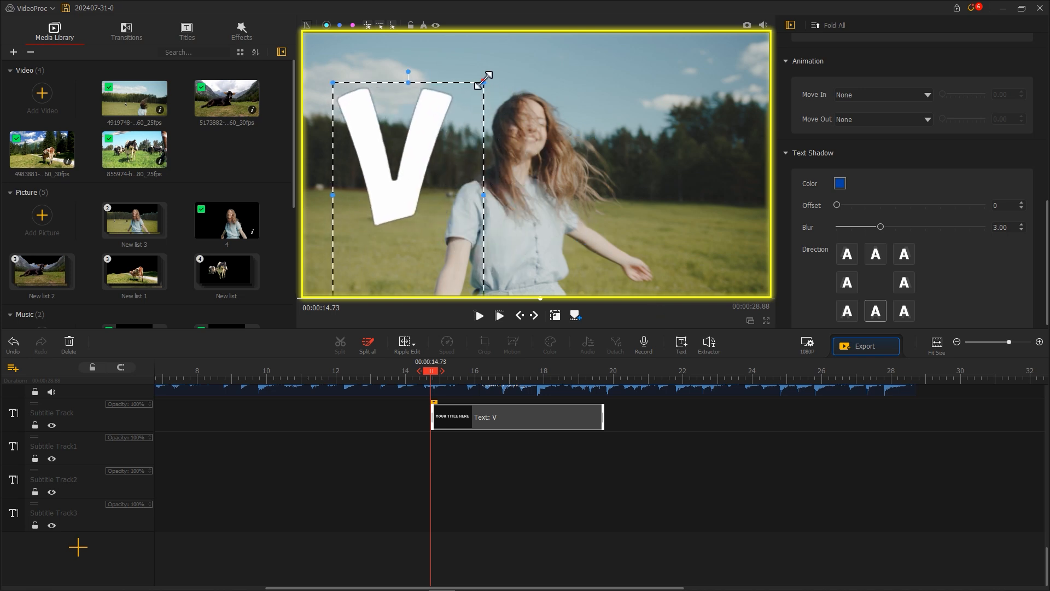
drag(482, 79, 460, 118)
mouse_move(395, 106)
mouse_down()
mouse_move(367, 112)
mouse_move(389, 118)
mouse_up()
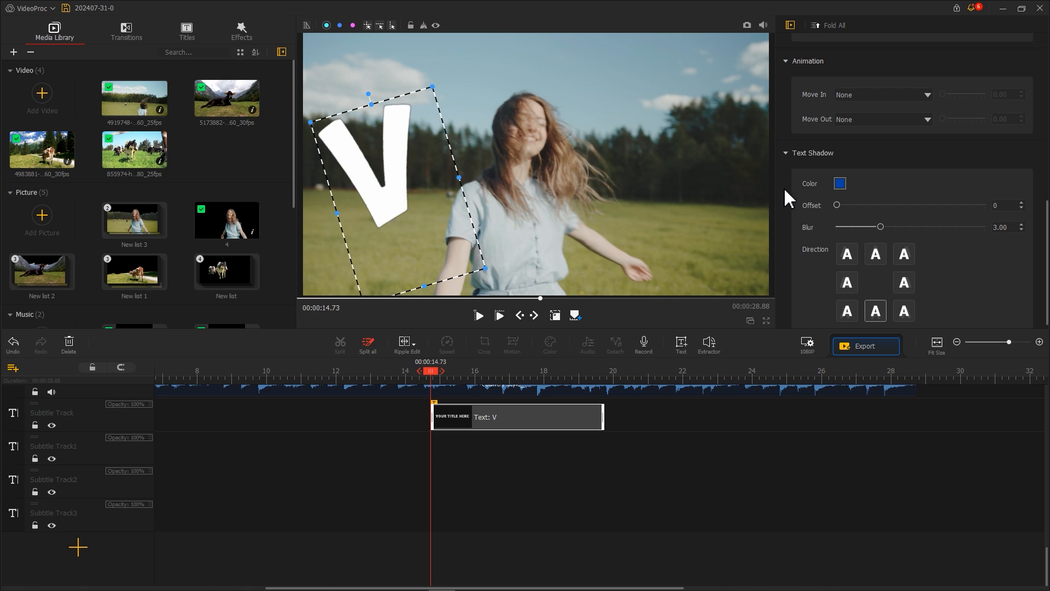
Set the text's Move Out animation to Fade Out.
scroll(793, 200, up, 2)
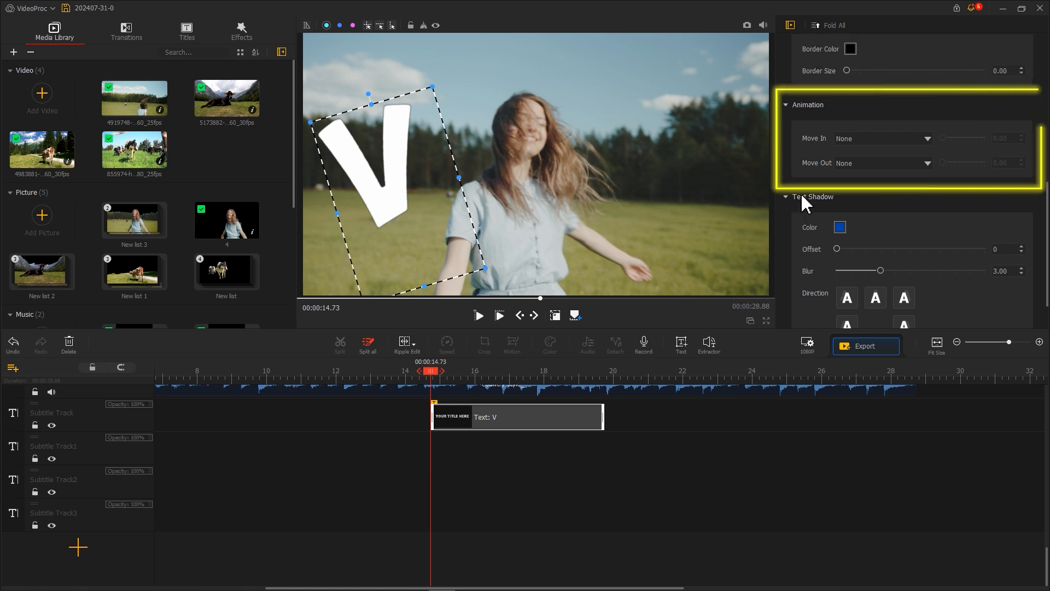
click(856, 164)
click(854, 180)
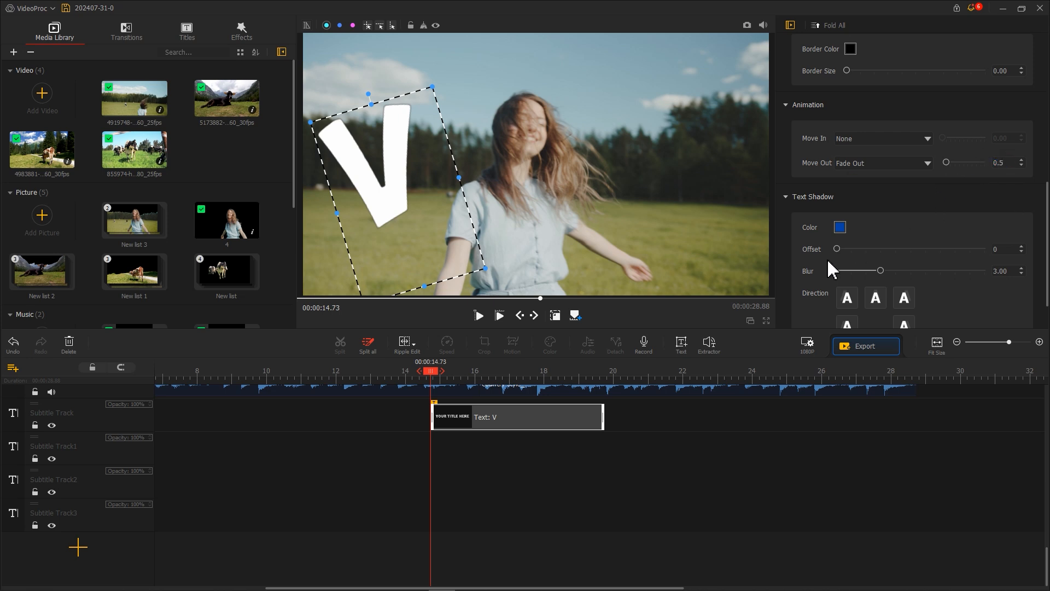
Copy the V text clip and paste it onto Subtitle Track1, aligned with the original.
click(460, 416)
right_click(442, 422)
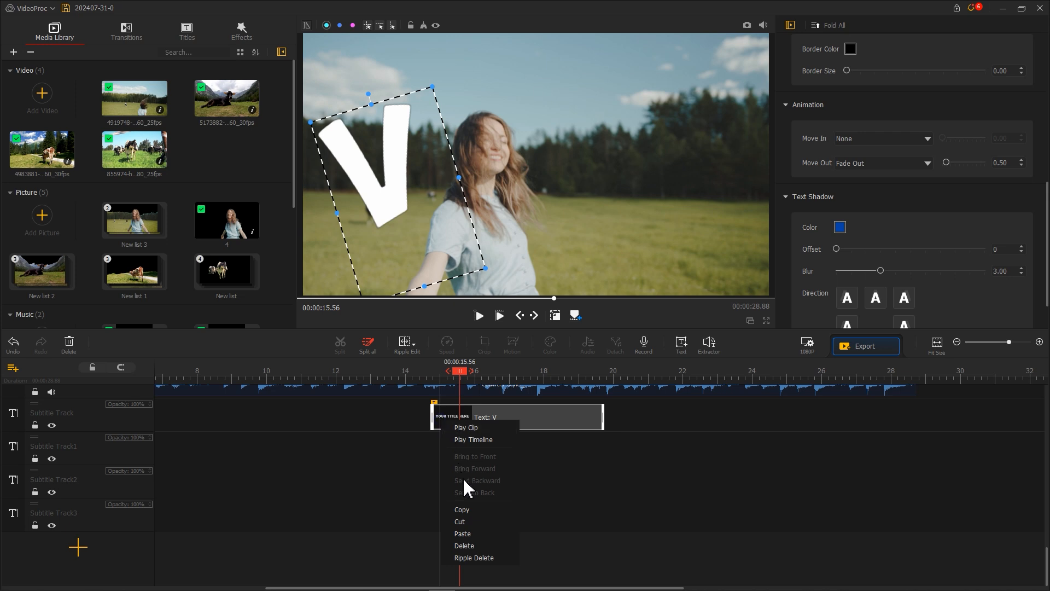
click(462, 509)
right_click(437, 452)
click(457, 476)
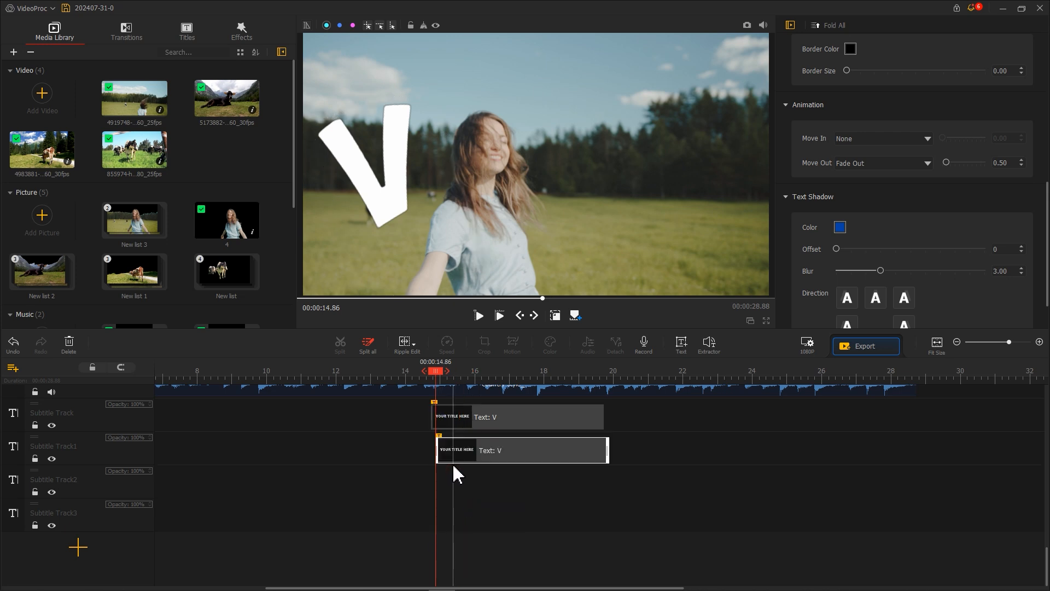
drag(447, 462, 443, 461)
Change the copied clip's text to L and place it, slightly tilted, to the right of the V.
scroll(856, 169, up, 5)
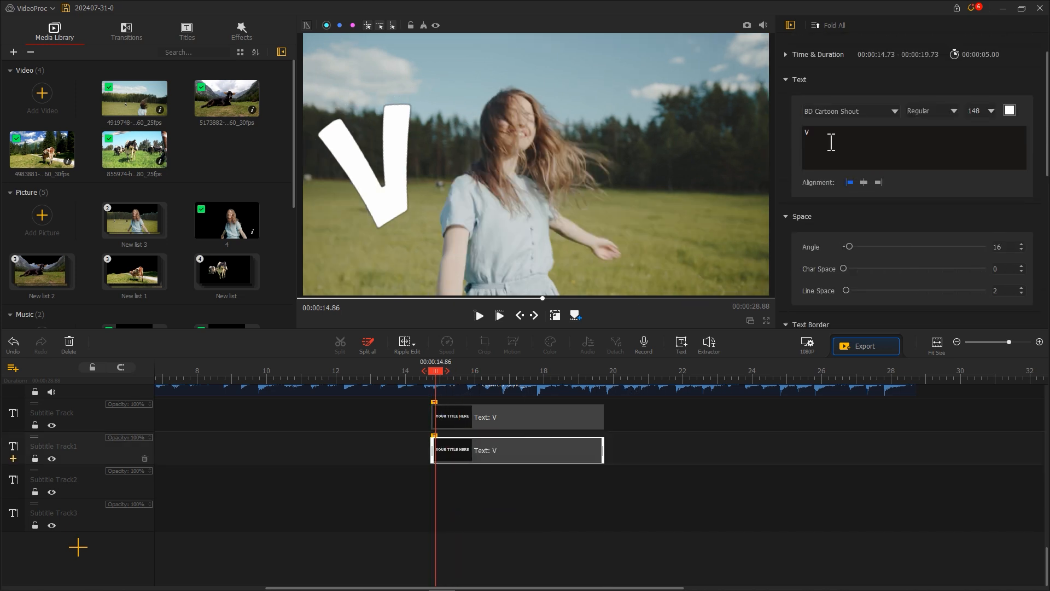
double_click(806, 132)
text(L)
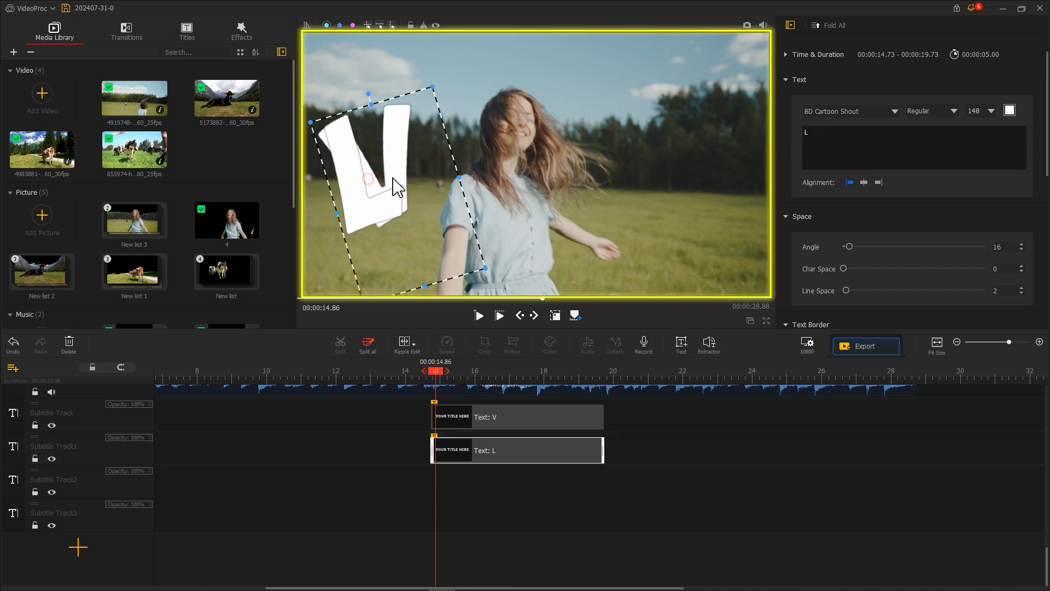
drag(391, 188, 472, 181)
drag(460, 84, 502, 122)
Copy the L text clip and paste it onto Subtitle Track2, aligned with the others.
right_click(450, 454)
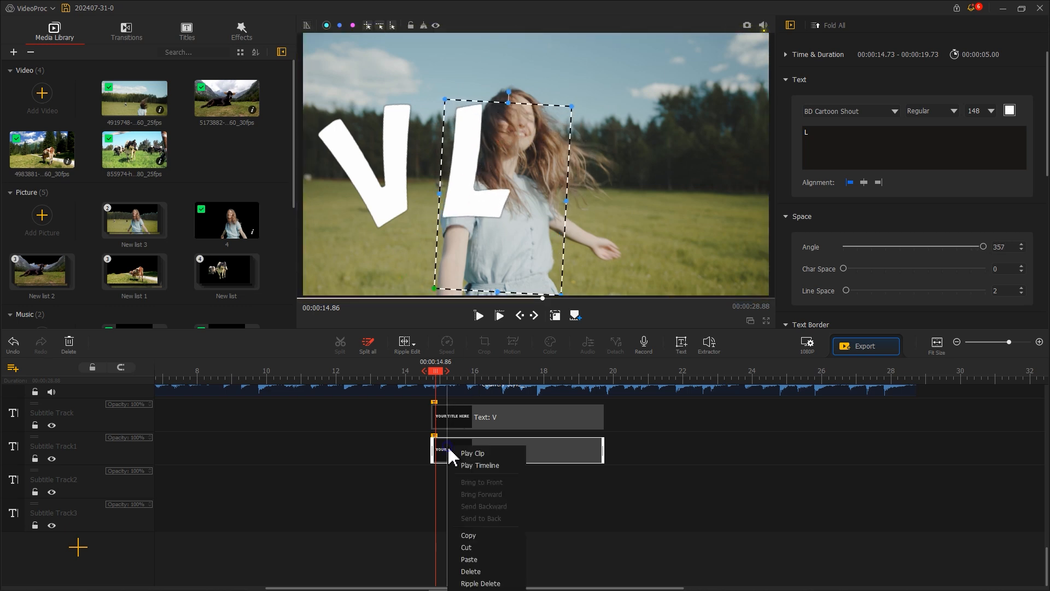
click(469, 539)
right_click(443, 482)
click(460, 509)
drag(461, 488, 450, 486)
Change that clip's text to O and place it, rotated, to the right of the L.
double_click(463, 179)
text(O)
drag(495, 172, 606, 171)
drag(619, 92, 599, 90)
Paste another copy of the text clip onto Subtitle Track3, aligned with the others.
right_click(448, 488)
right_click(441, 524)
click(461, 552)
drag(459, 519, 450, 520)
Change that clip's text to G and place it, tilted, at the right end to spell VLOG.
double_click(607, 170)
text(G)
click(744, 145)
click(600, 157)
drag(626, 156, 566, 156)
click(711, 159)
drag(697, 87, 725, 88)
click(601, 153)
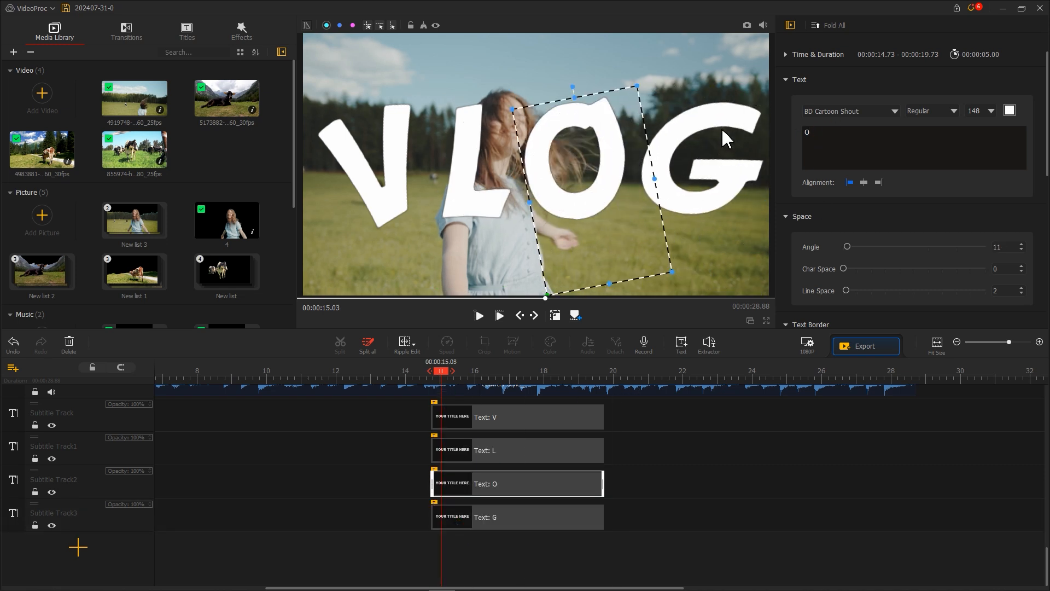
Move the V, L, O and G clips earlier so they start one after another in a staggered cascade.
scroll(487, 471, up, 2)
drag(471, 494, 375, 495)
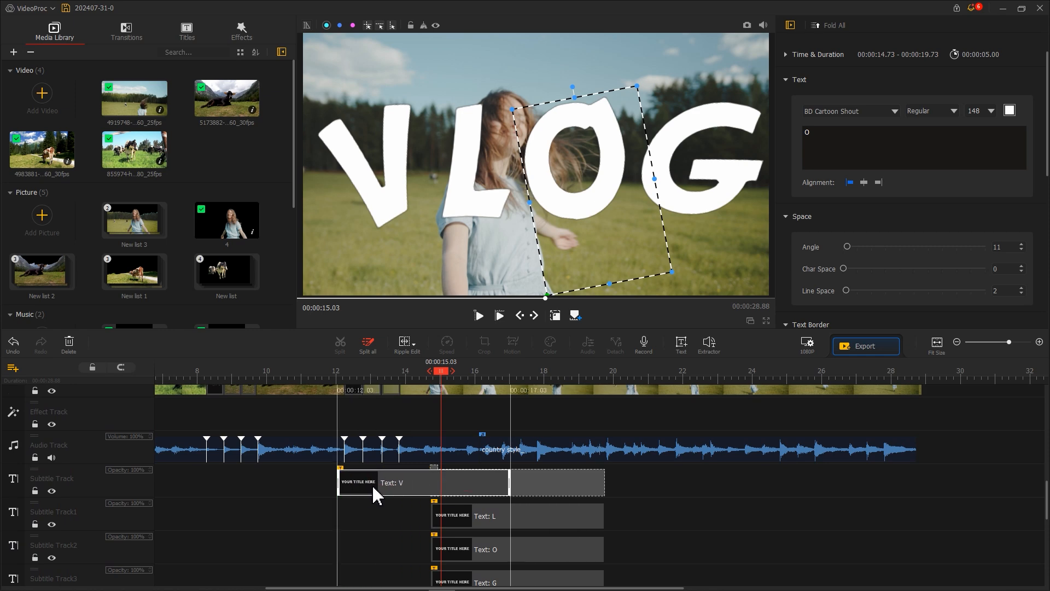
drag(463, 516, 394, 516)
drag(466, 550, 415, 546)
drag(457, 577, 425, 576)
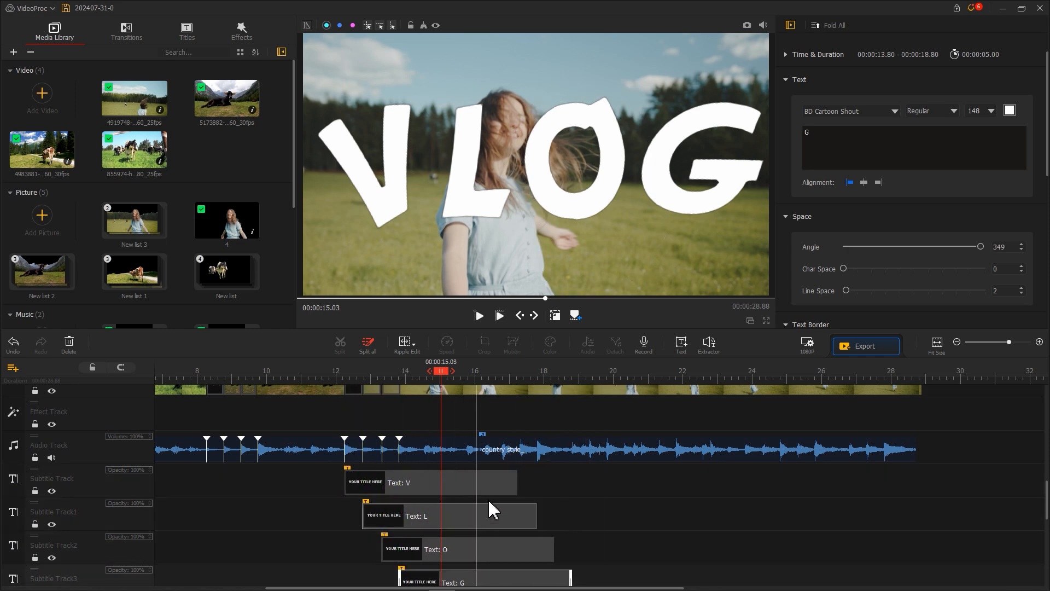
Trim the ends of the L, O and G clips to line up with the end of the V clip.
drag(516, 490, 513, 516)
drag(554, 550, 513, 549)
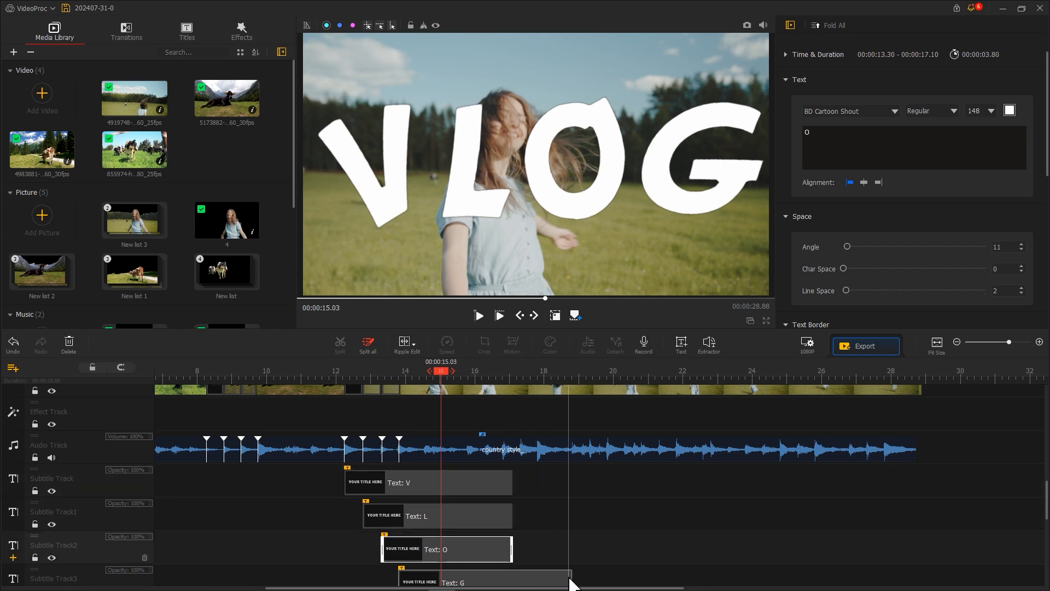
scroll(514, 580, down, 1)
drag(571, 574, 511, 571)
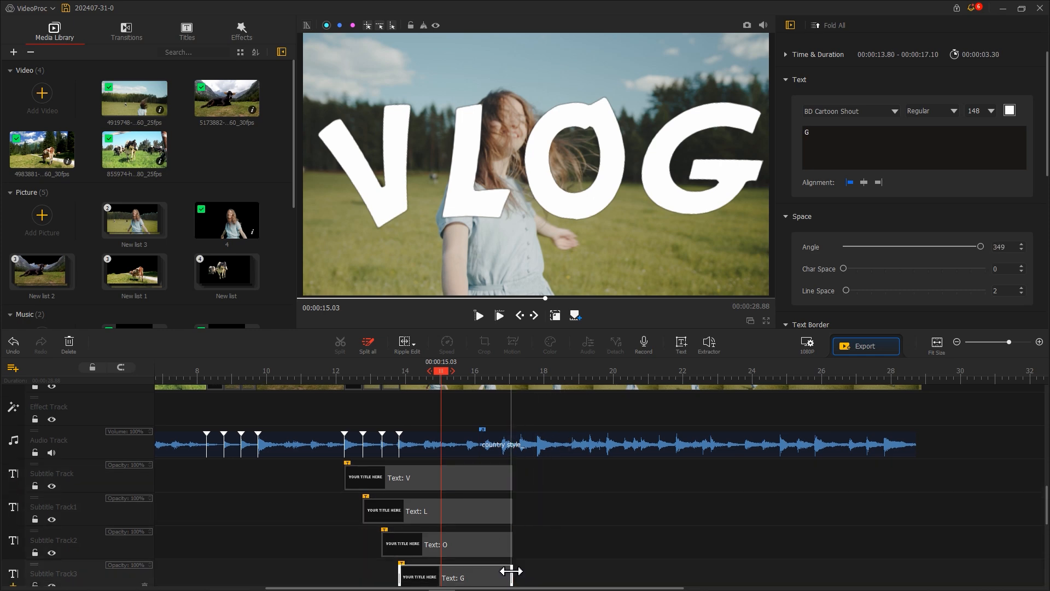